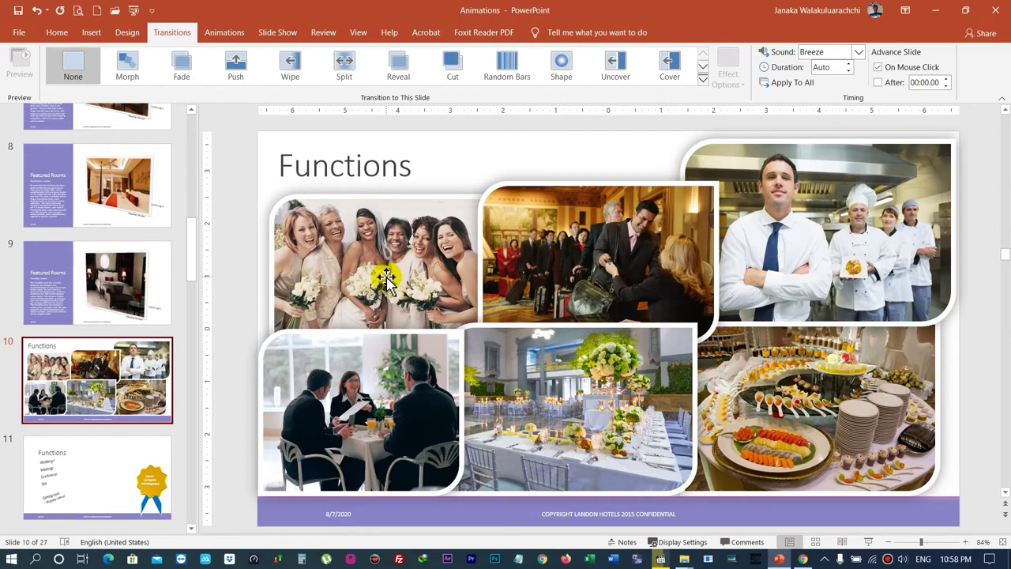
Select the first two photos of the Functions collage on slide 10
left_click(385, 278)
left_click(550, 277, "shift")
Add the remaining four photos, including banquet and meeting, then expand the Animations effects gallery
left_click(750, 269, "shift")
left_click(781, 409, "shift")
left_click(642, 392, "shift")
left_click(367, 418, "shift")
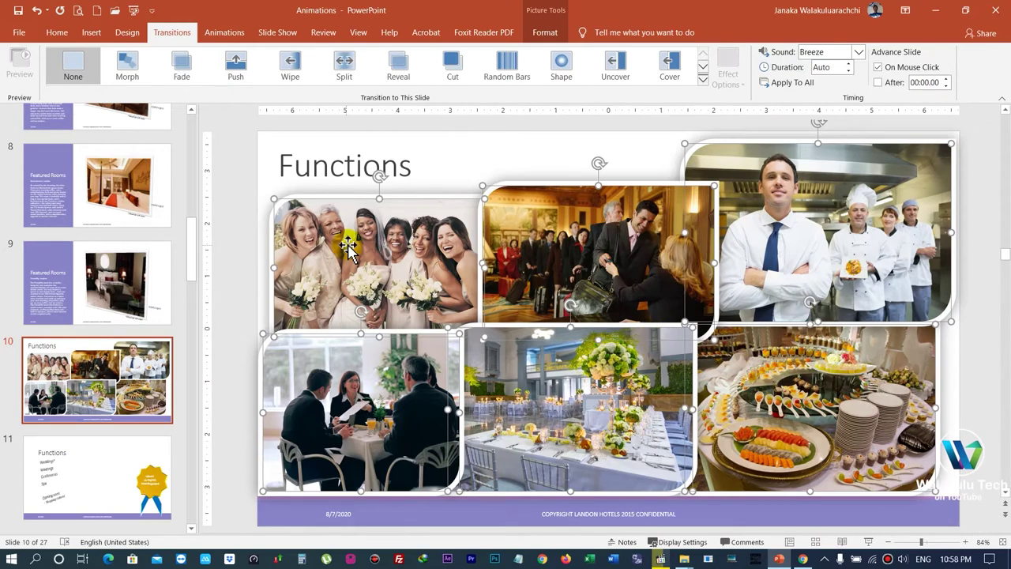
left_click(225, 35)
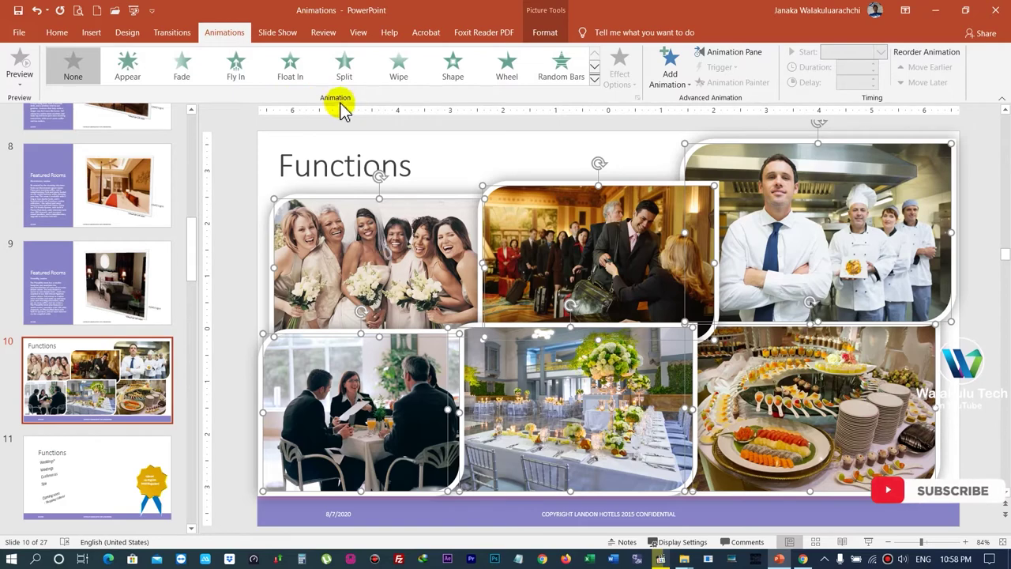
left_click(595, 80)
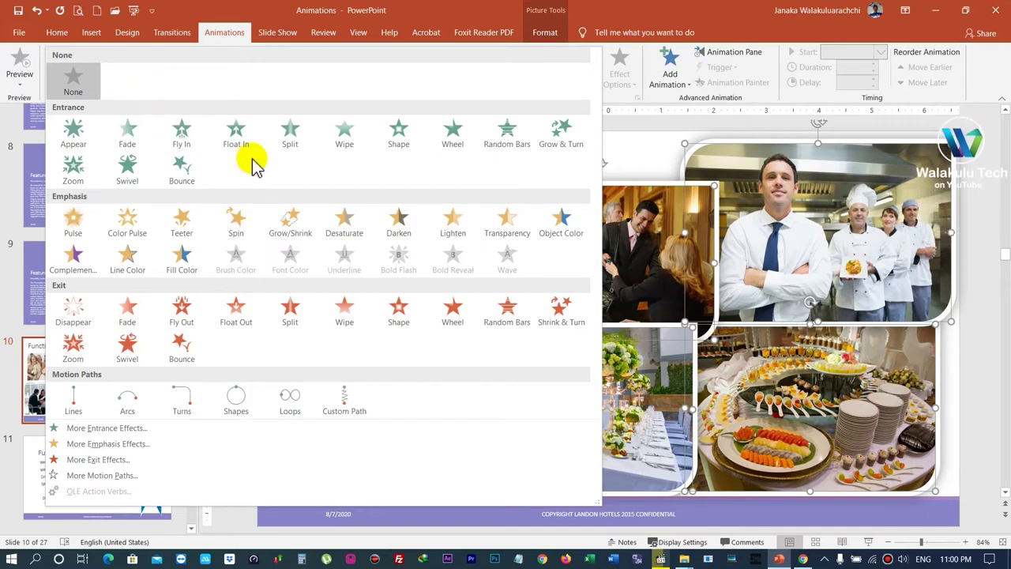
Apply the Random Bars entrance effect to all six selected Functions photos
left_click(507, 134)
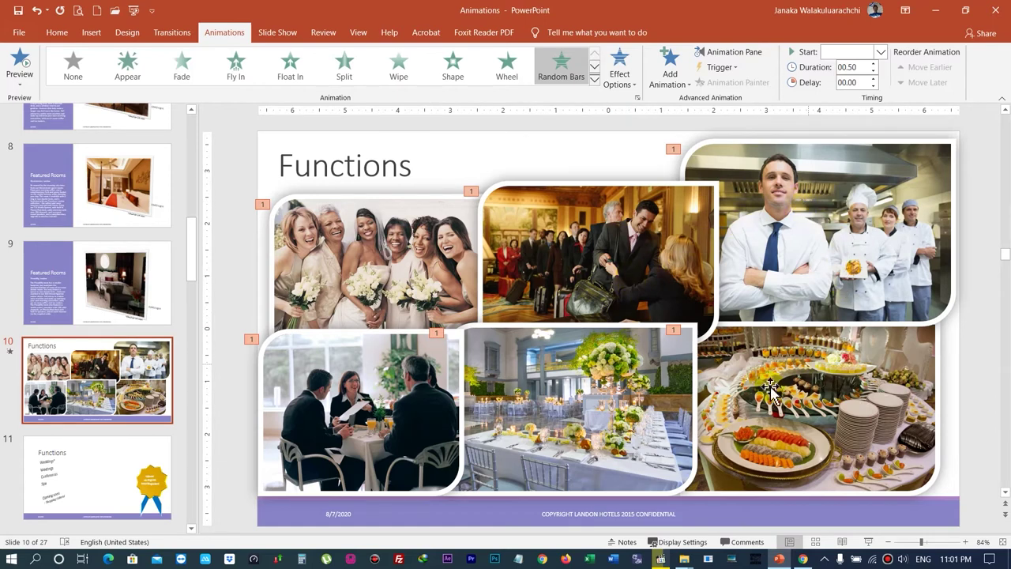
left_click(792, 267)
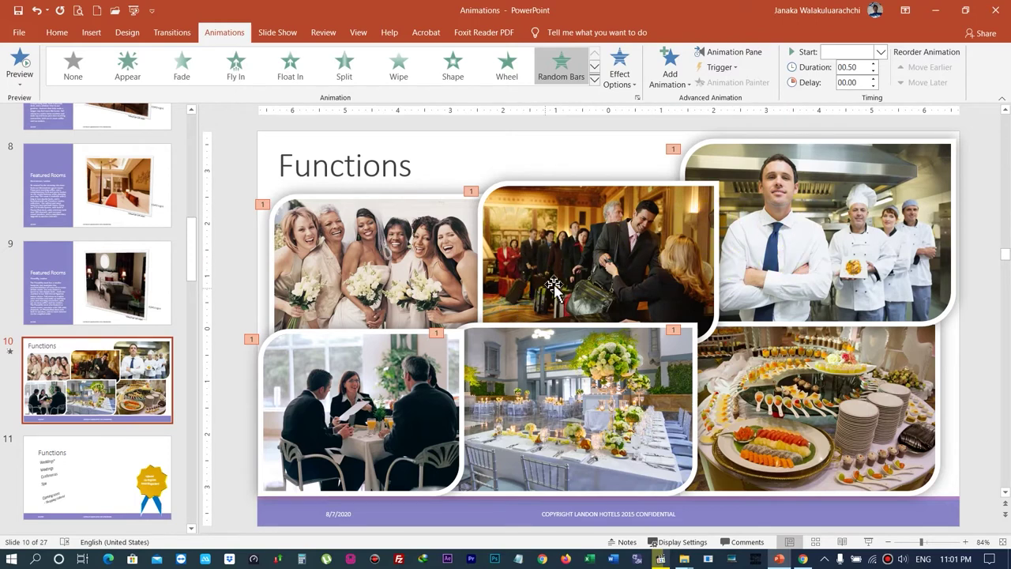
left_click(724, 282)
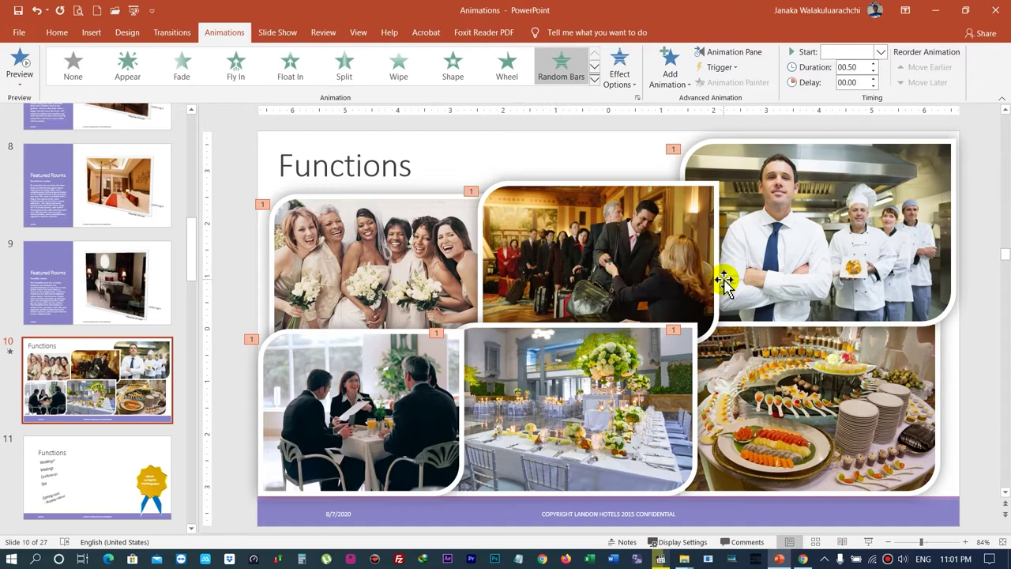
left_click(232, 37)
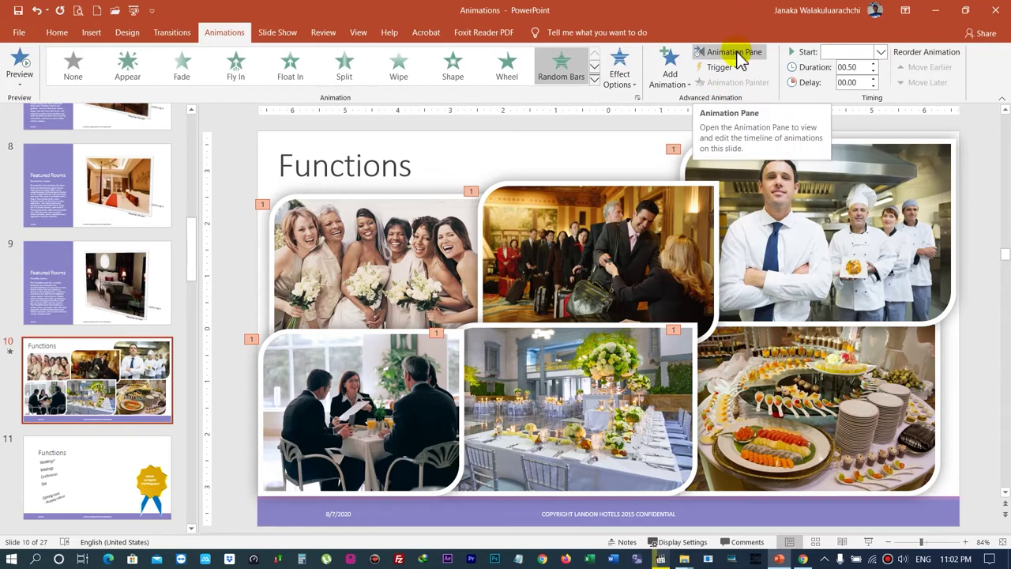
Show the Animation Pane and set Picture 9 to start After Previous
left_click(737, 53)
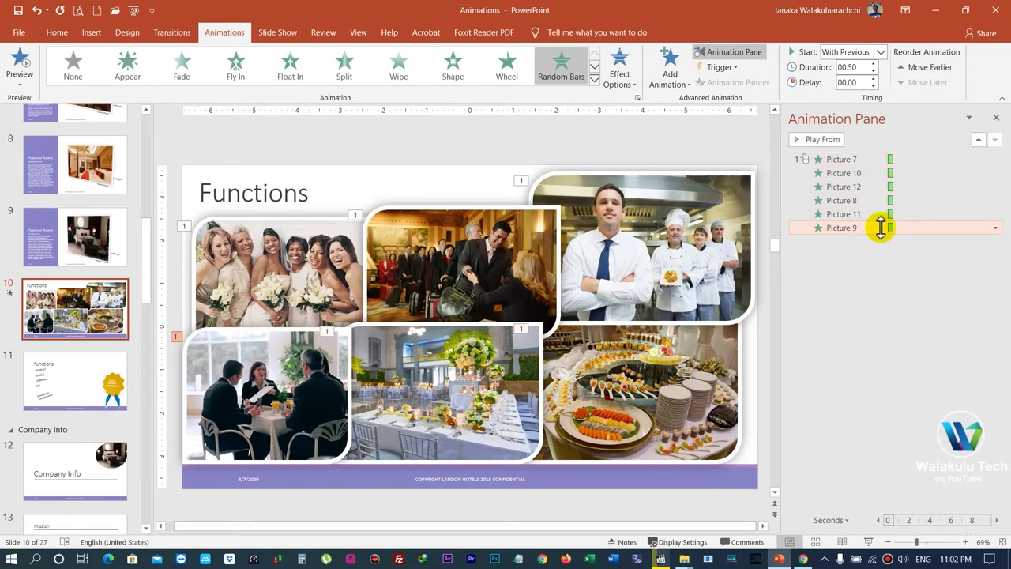
left_click(996, 228)
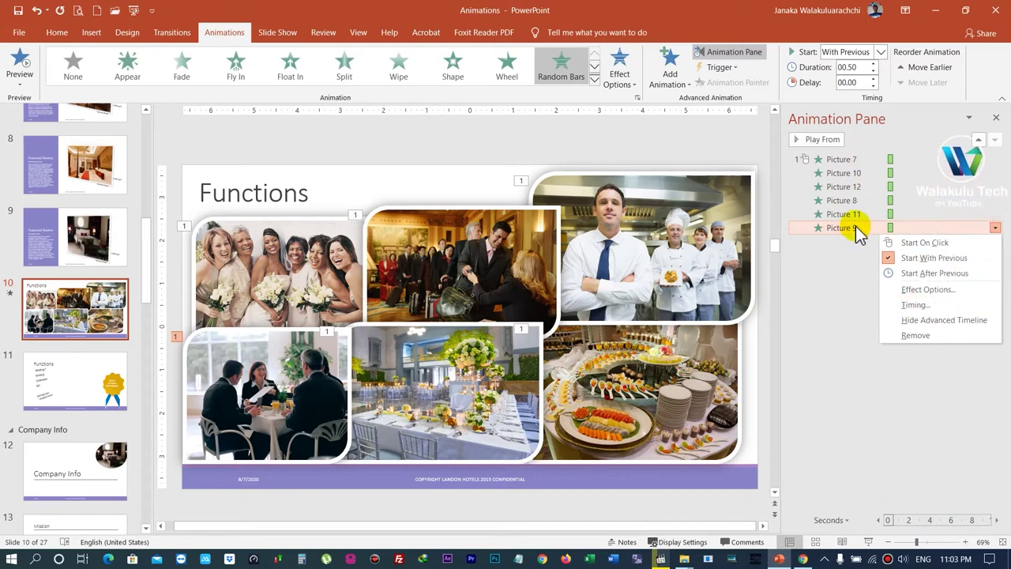
left_click(915, 277)
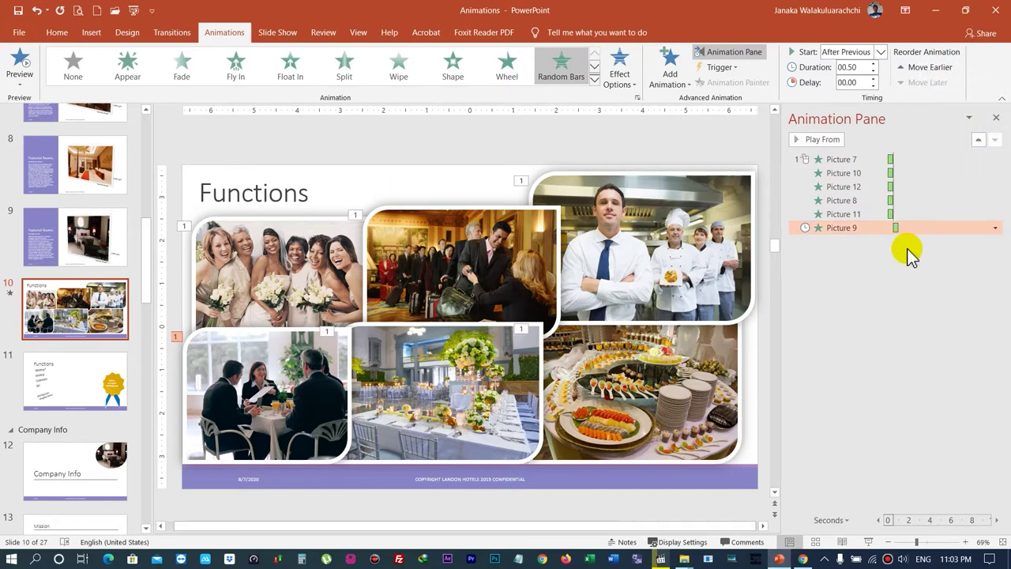
mouse_move(891, 214)
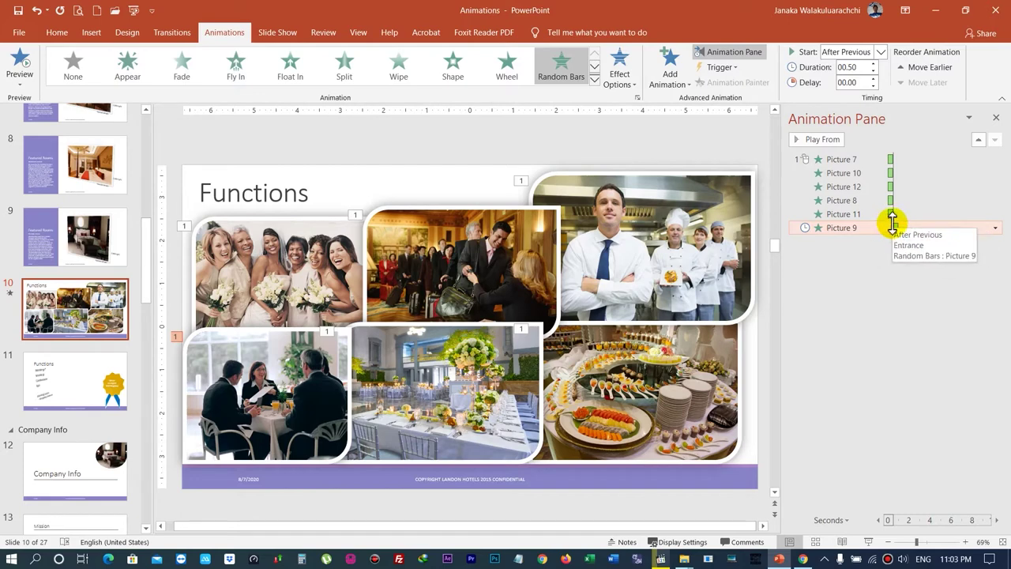
Set Picture 11 and Picture 8 to start After Previous
left_click(870, 213)
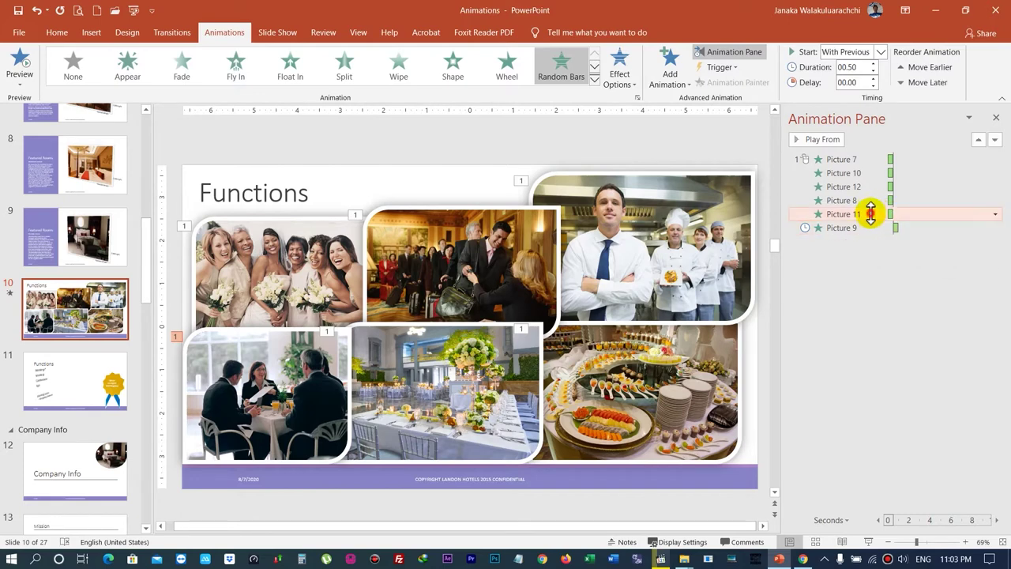
right_click(879, 218)
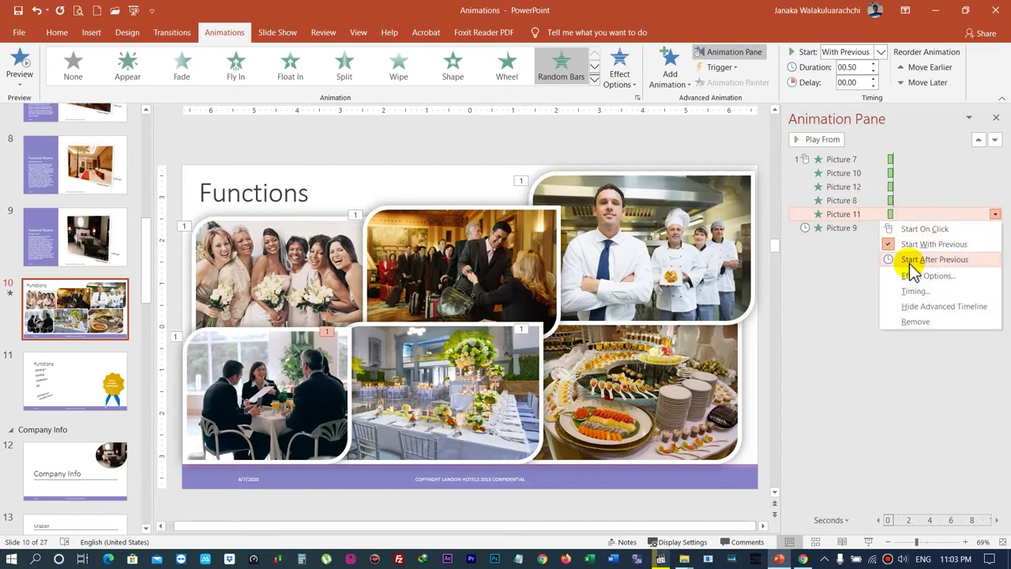
left_click(911, 261)
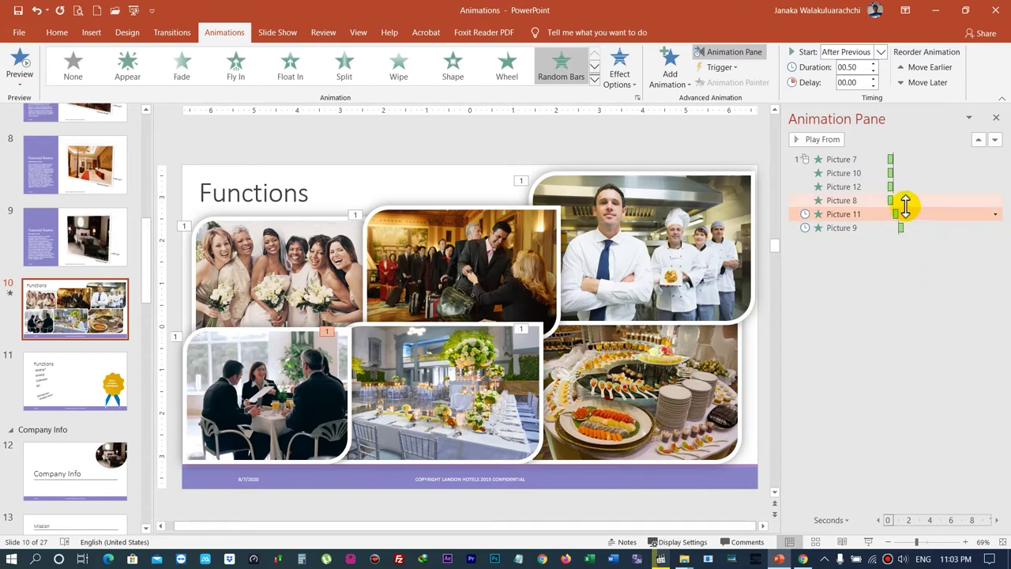
left_click(980, 202)
left_click(995, 200)
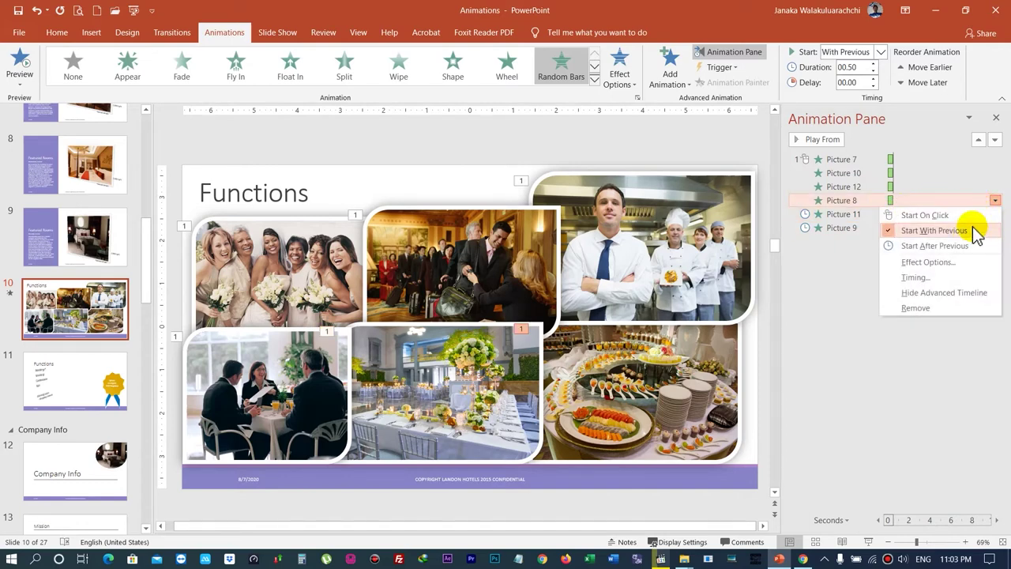
left_click(951, 251)
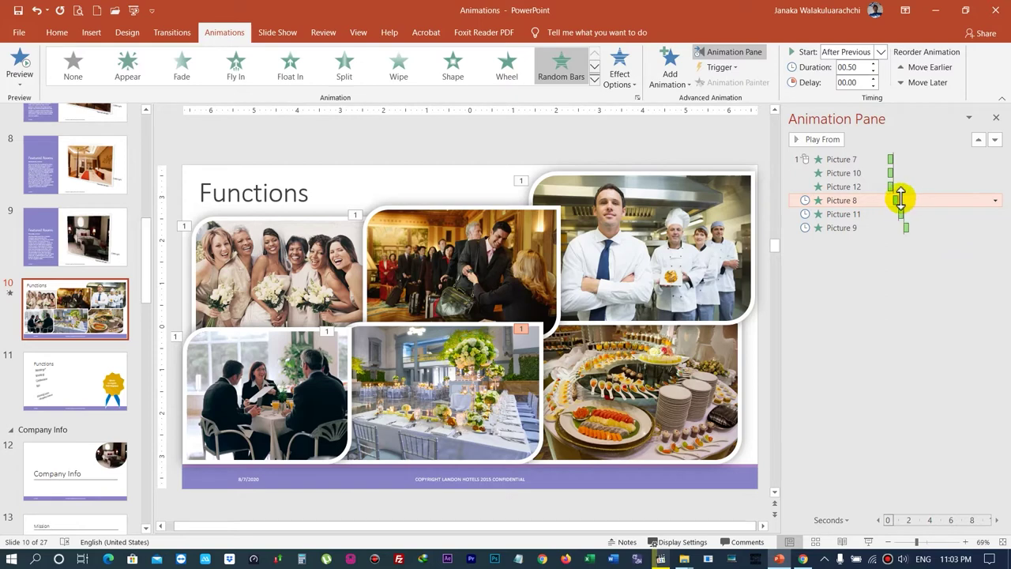
Set Pictures 10 and 12 to After Previous, keep Picture 7 On Click, and preview
left_click(977, 188)
left_click(869, 171)
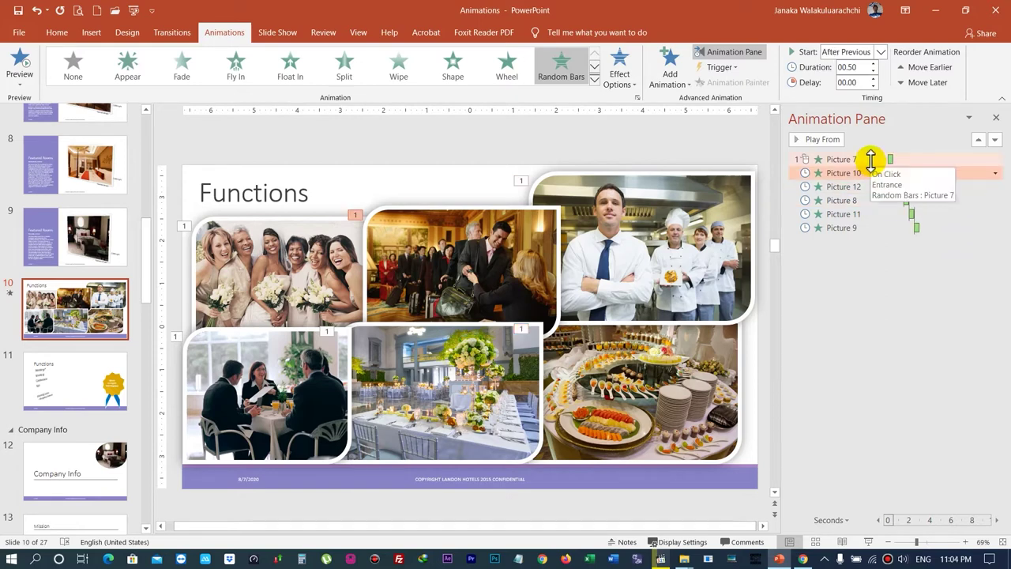
left_click(987, 162)
left_click(996, 160)
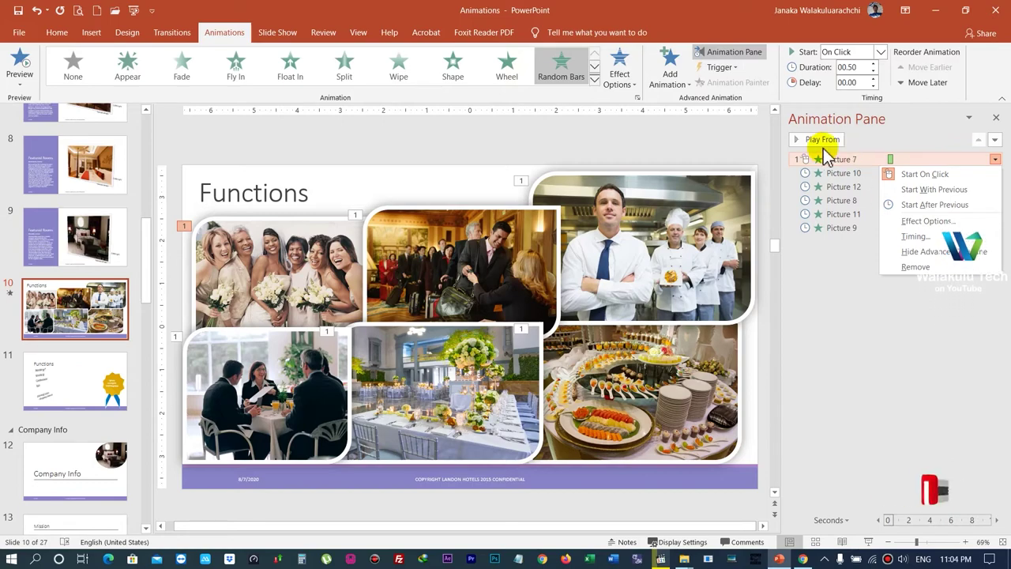
left_click(827, 144)
left_click(827, 144)
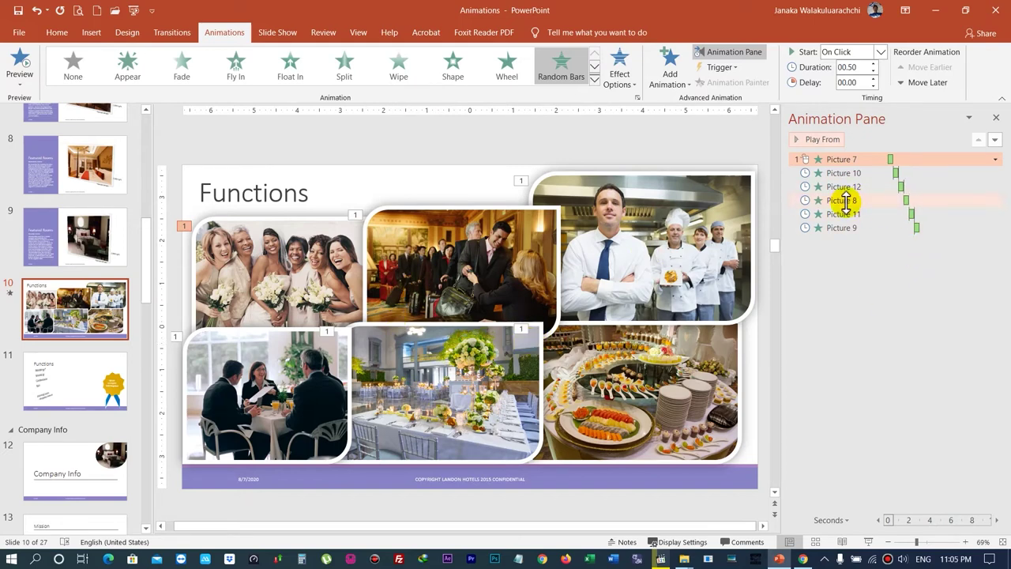
left_click(858, 202)
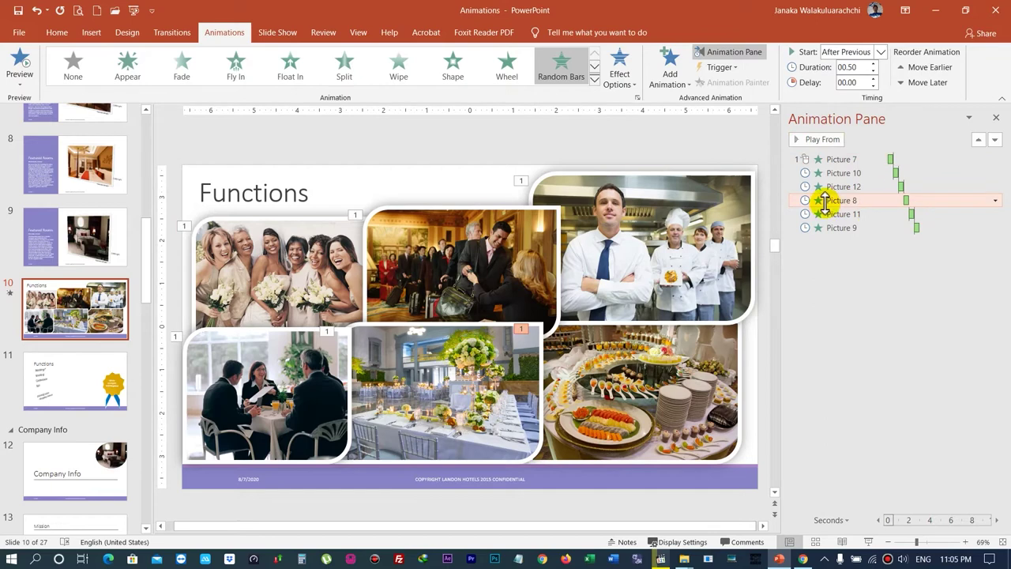
Move Picture 8 earlier twice and Picture 11 to the end, then preview the sequence
left_click(979, 142)
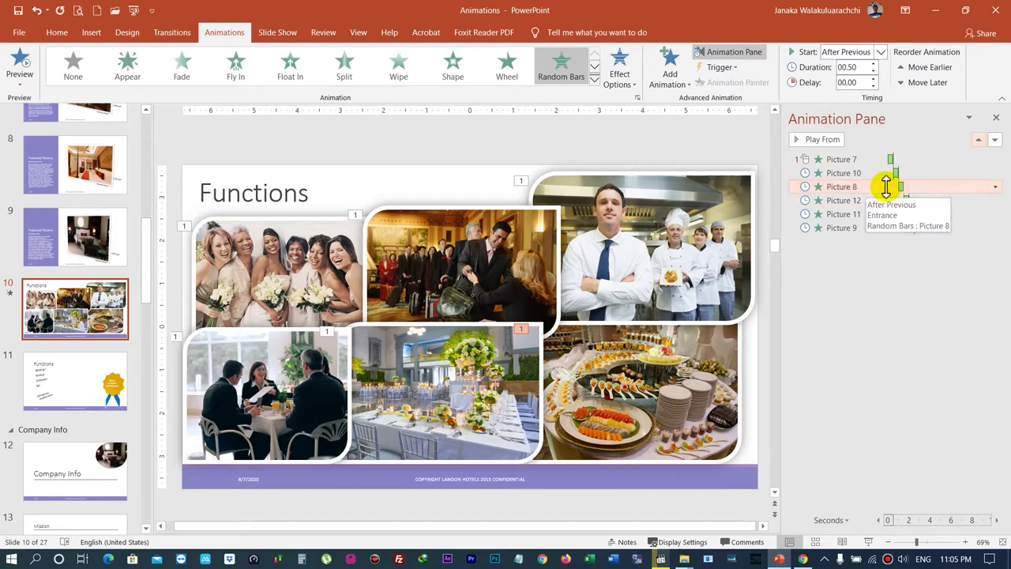
left_click(978, 141)
left_click(997, 144)
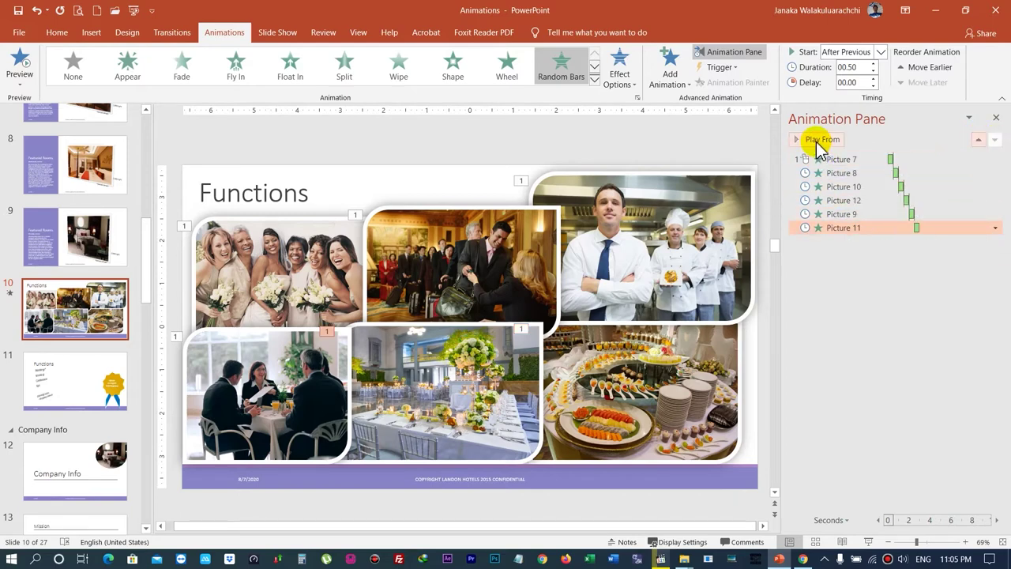
left_click(819, 141)
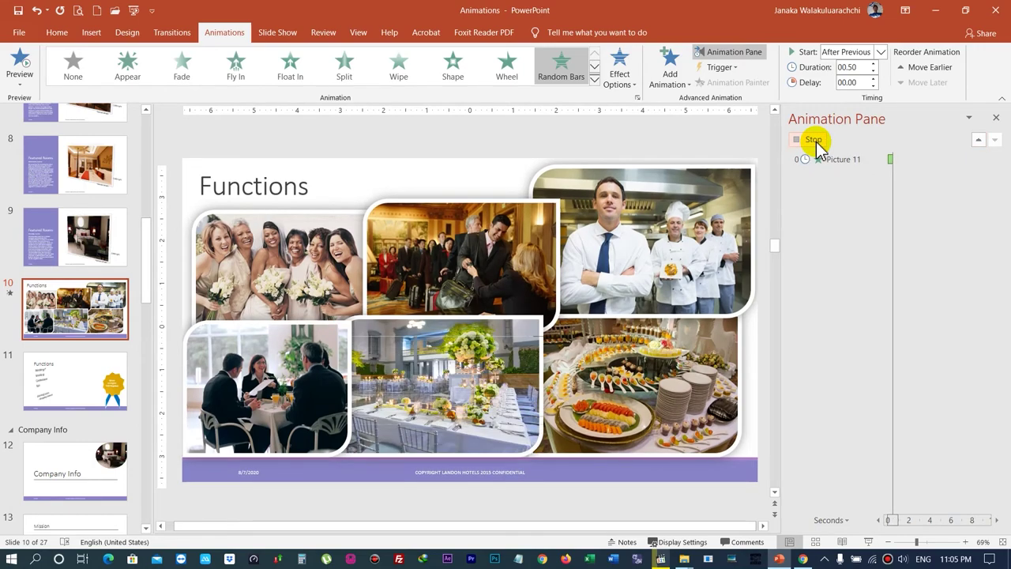
left_click(825, 157)
left_click(825, 148)
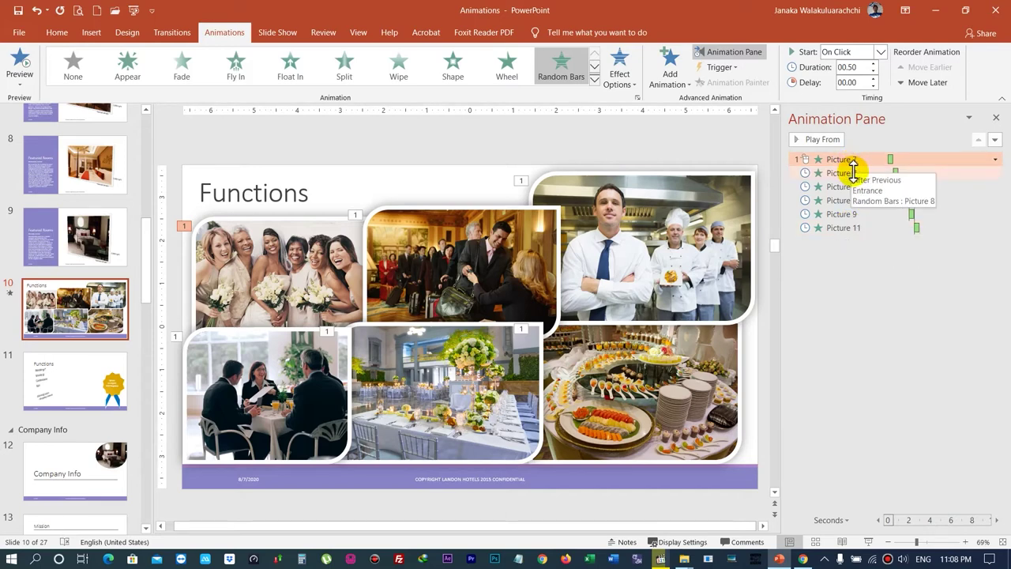
Select the picture animations in the pane, leaving only Picture 7's selected
left_click(854, 212, "shift")
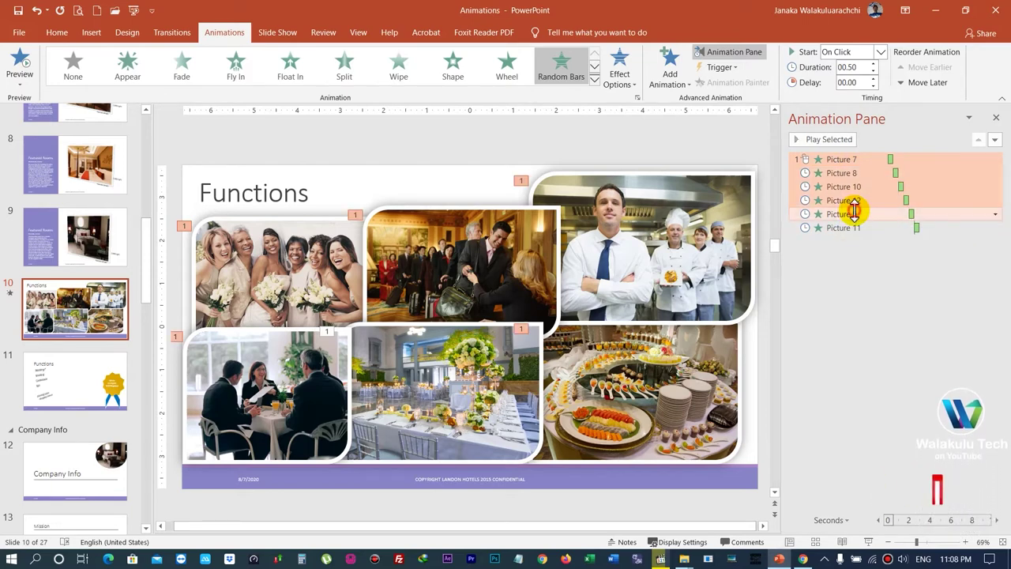
left_click(850, 228, "shift")
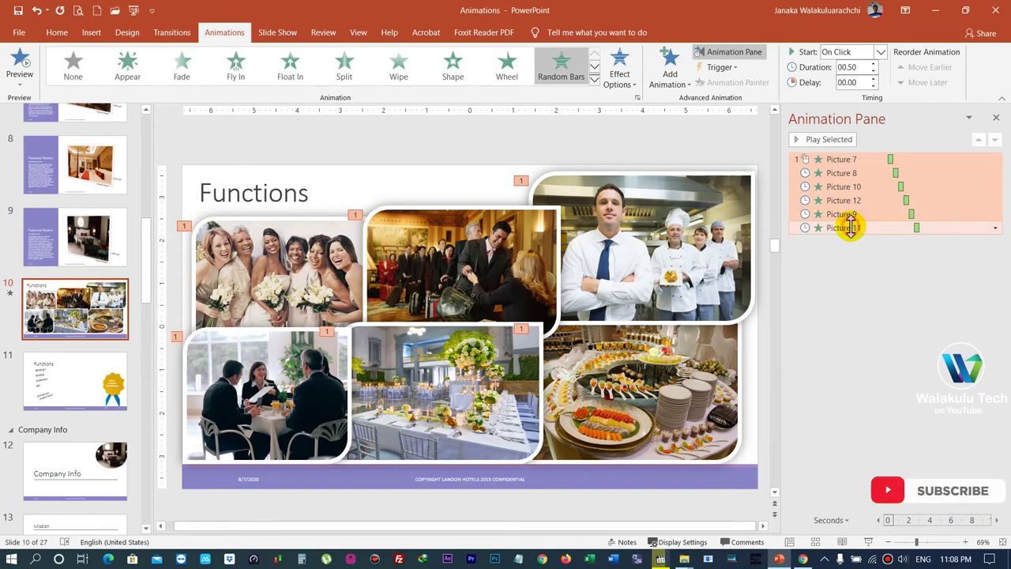
left_click(844, 158)
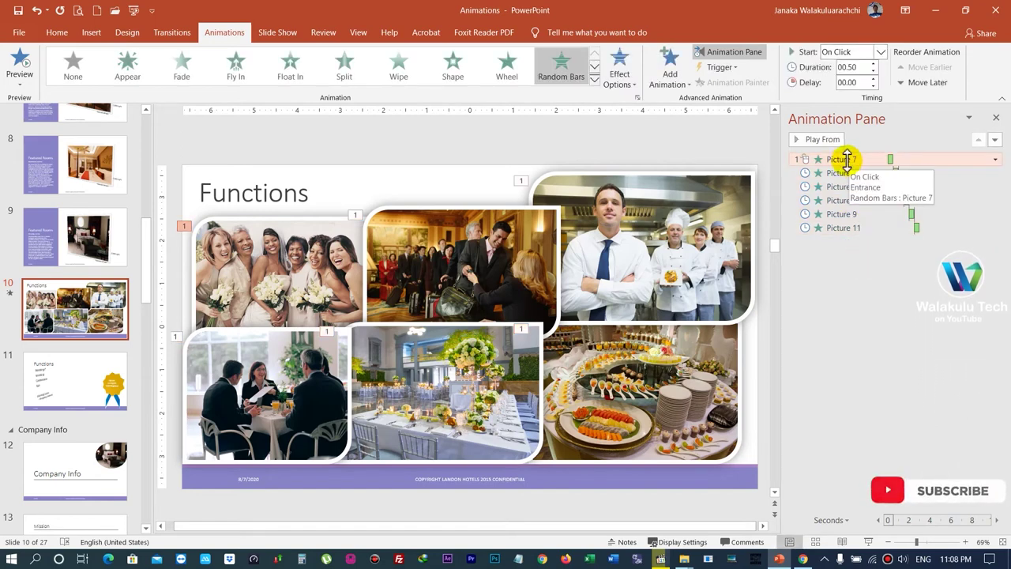
Select all six picture animations and raise their duration to 00.75 seconds
left_click(851, 228, "shift")
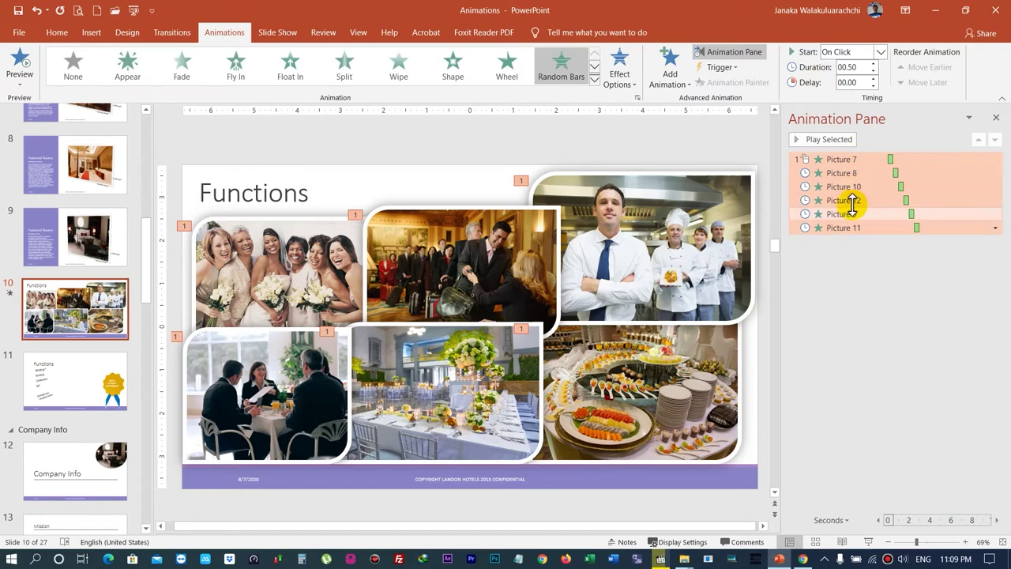
left_click(875, 73)
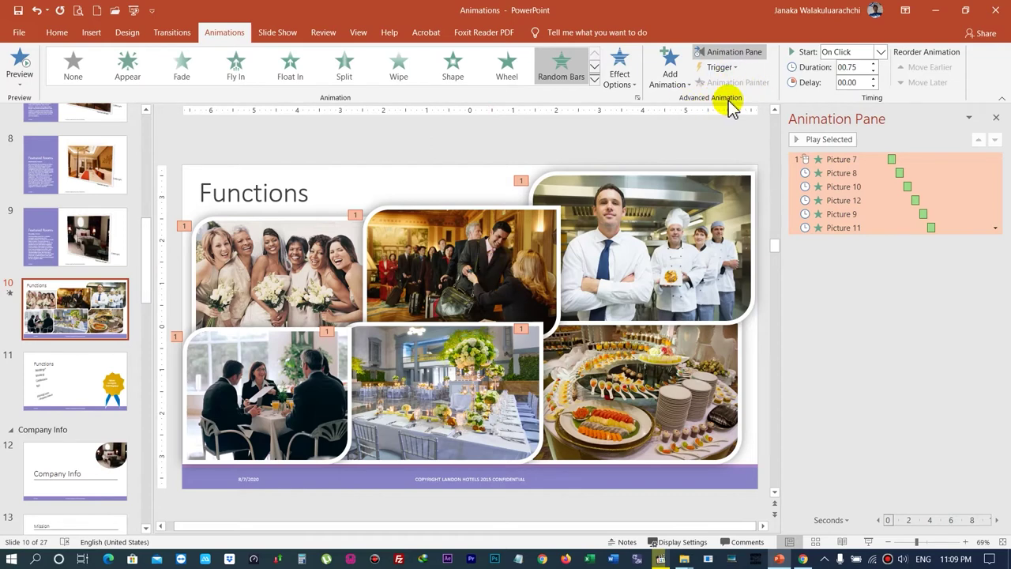
left_click(736, 69)
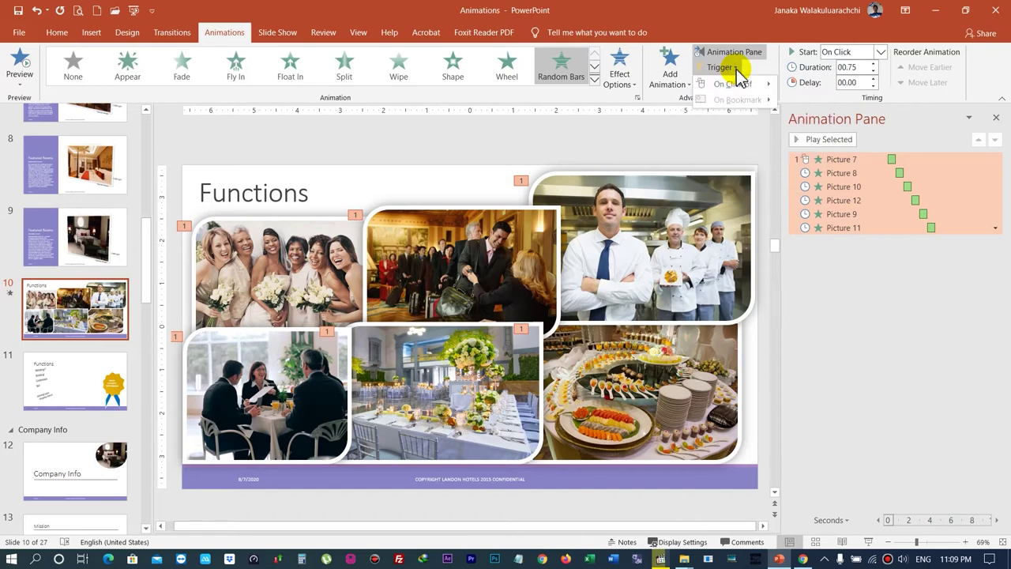
mouse_move(733, 84)
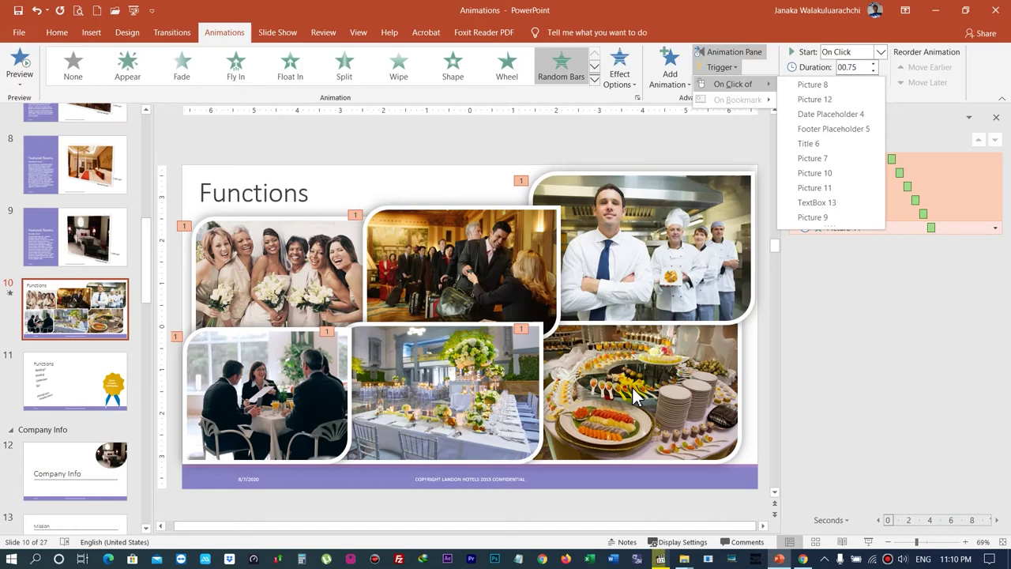
left_click(880, 251)
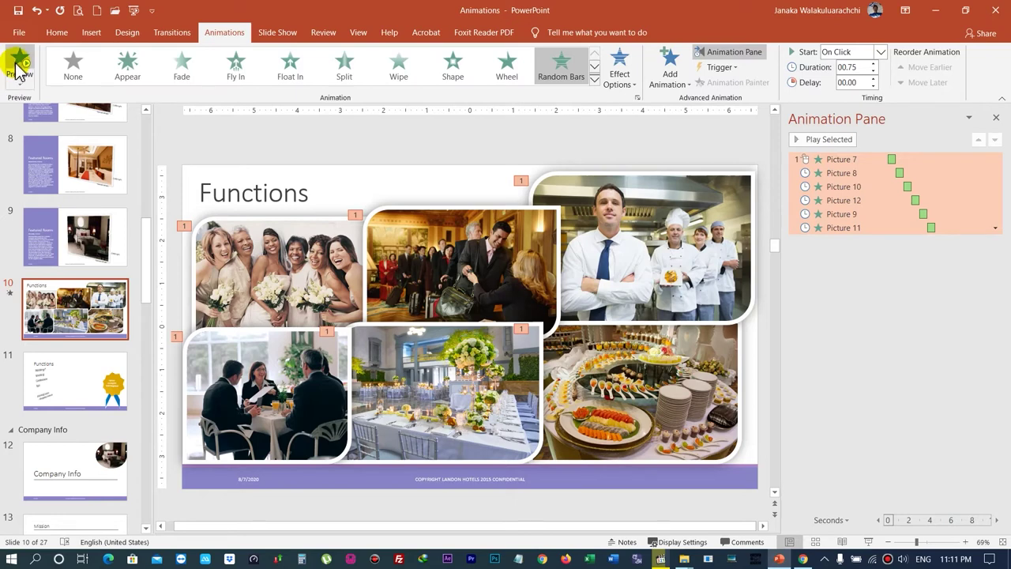
left_click(20, 70)
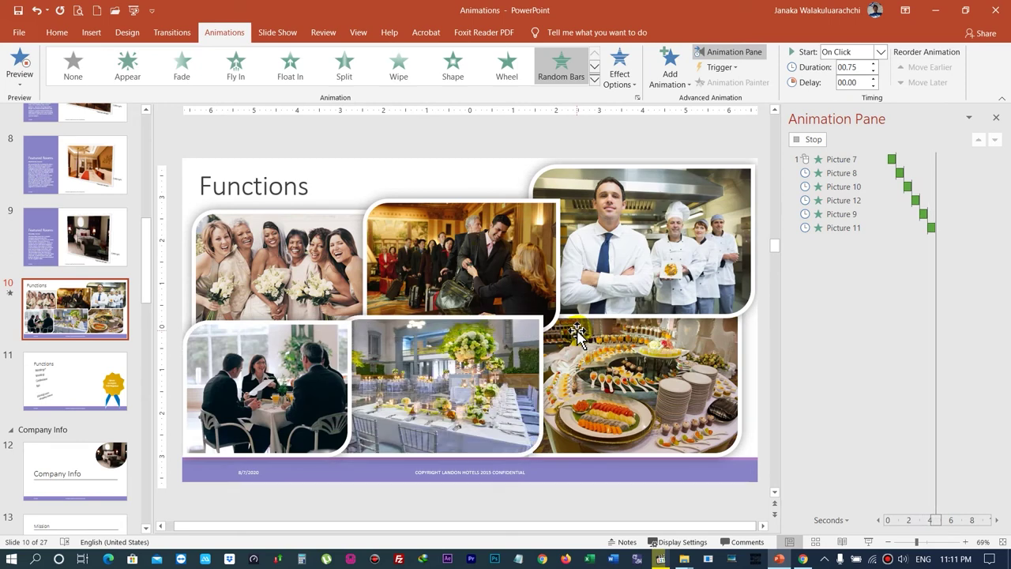
Expand the full effects gallery, with Random Bars marked as the photos' current entrance
left_click(594, 79)
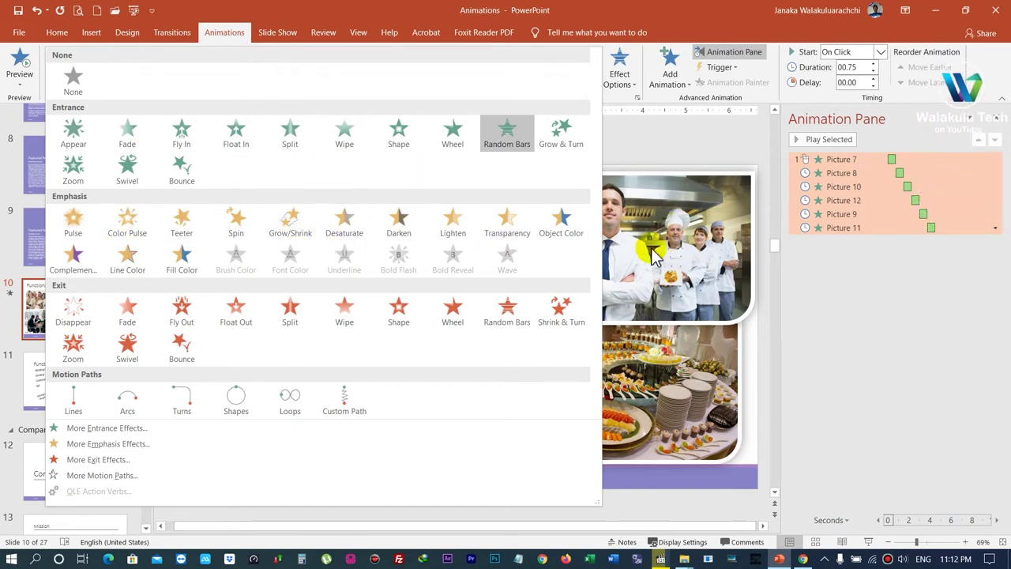
mouse_move(844, 200)
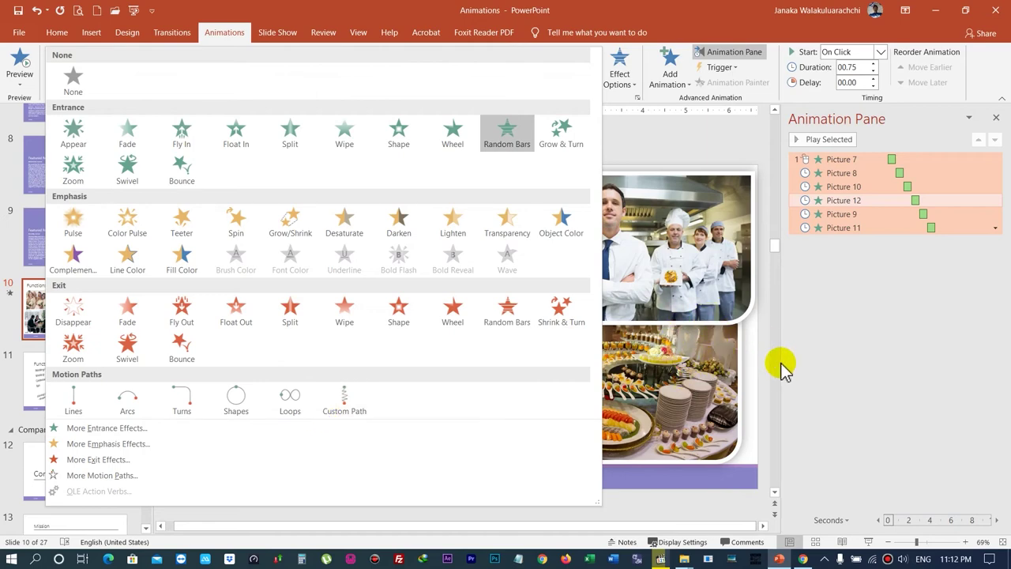
Close the gallery, go to slide 27 and show all effects for its smoothie picture
left_click(713, 372)
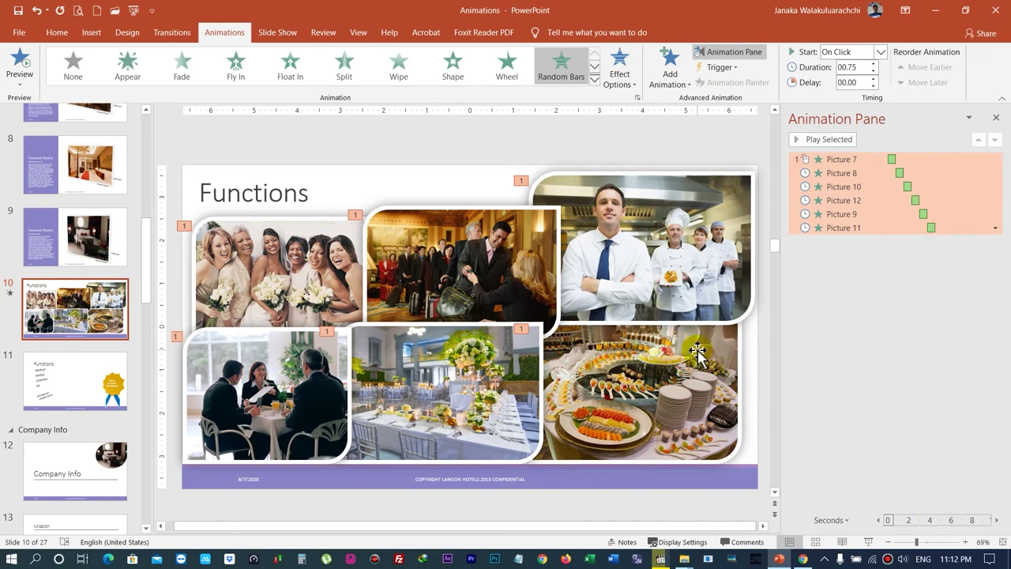
scroll(79, 424, "down", 1)
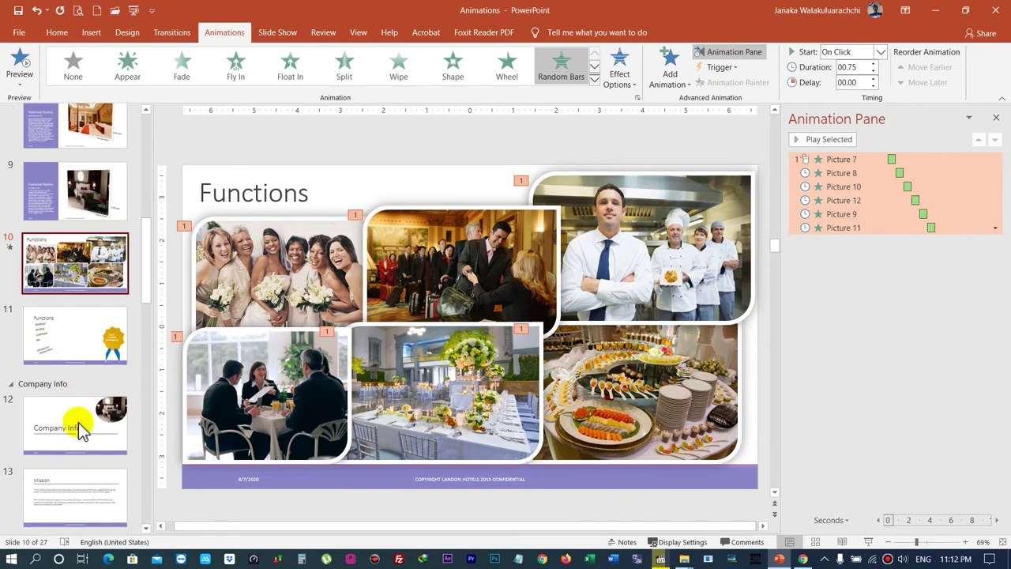
scroll(79, 431, "down", 3)
scroll(83, 439, "down", 4)
scroll(83, 438, "down", 3)
scroll(79, 441, "down", 1)
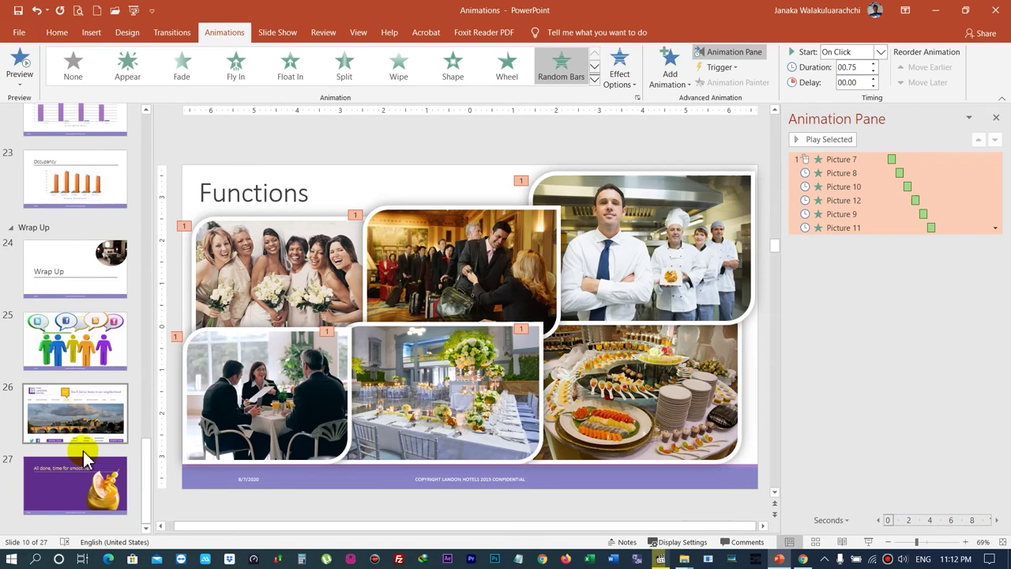
left_click(598, 363)
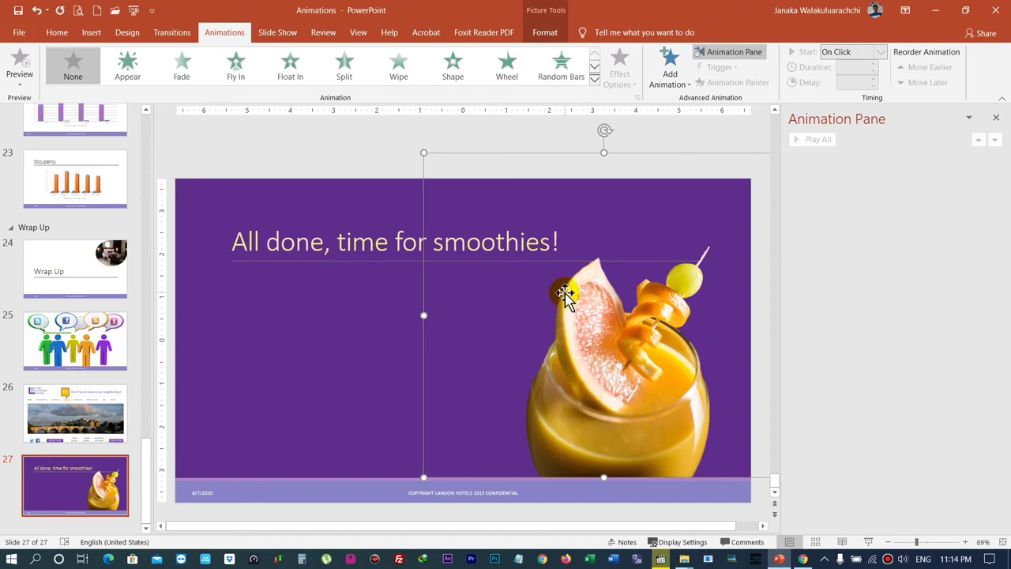
left_click(595, 79)
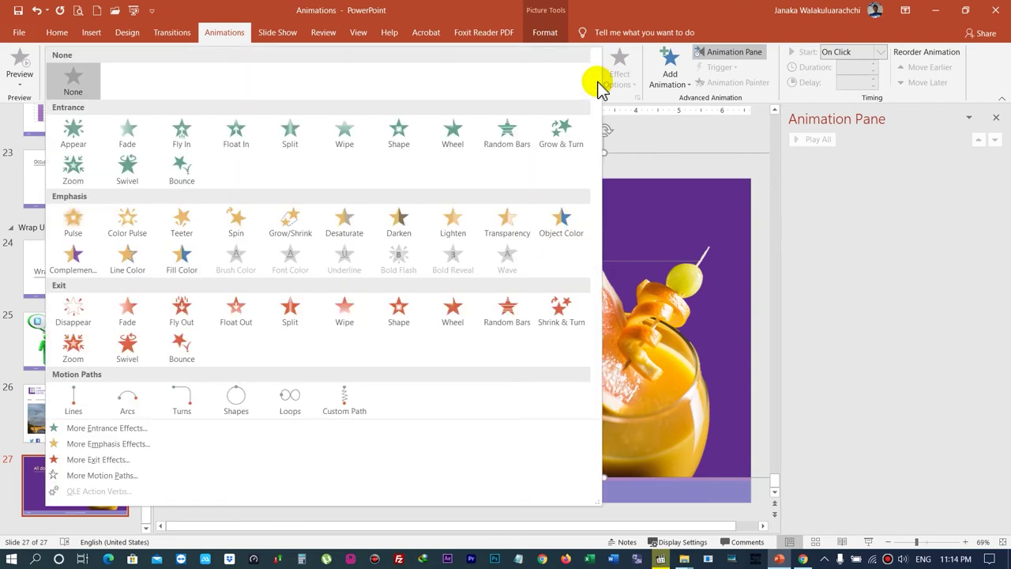
Give the smoothie picture a Fly In entrance with a 02.00 duration
left_click(189, 146)
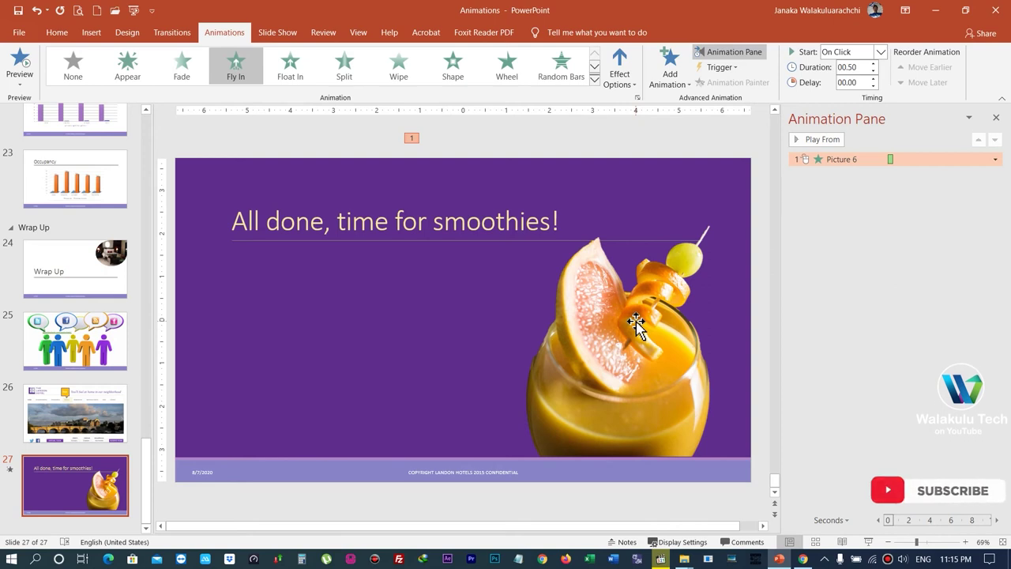
left_click(631, 345)
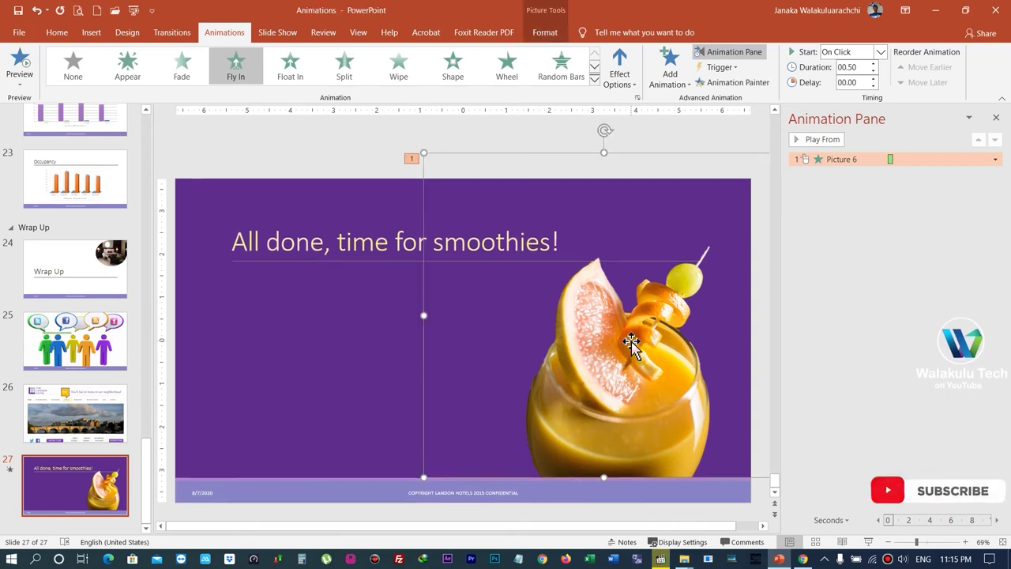
left_click(840, 159)
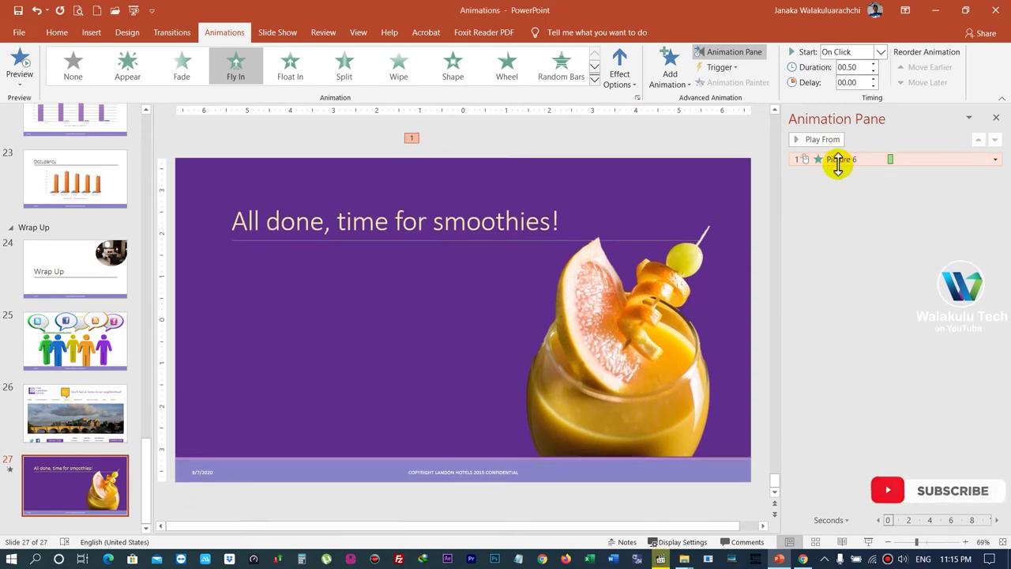
left_click(874, 63)
left_click(874, 63)
left_click(874, 63)
left_click(874, 64)
left_click(874, 63)
left_click(874, 63)
Preview the Fly In, then reselect the smoothie picture to add a second effect
left_click(13, 70)
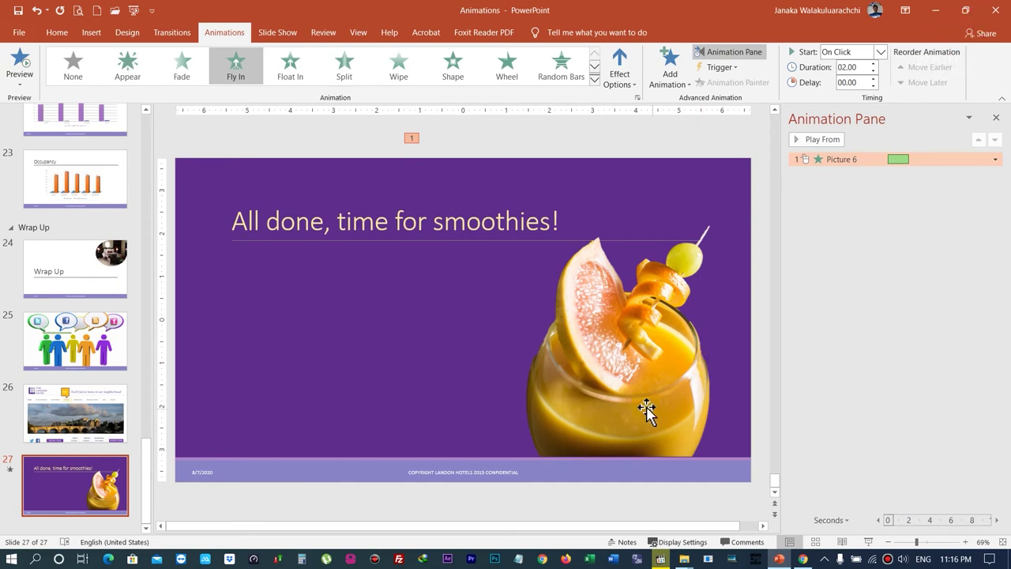
left_click(637, 356)
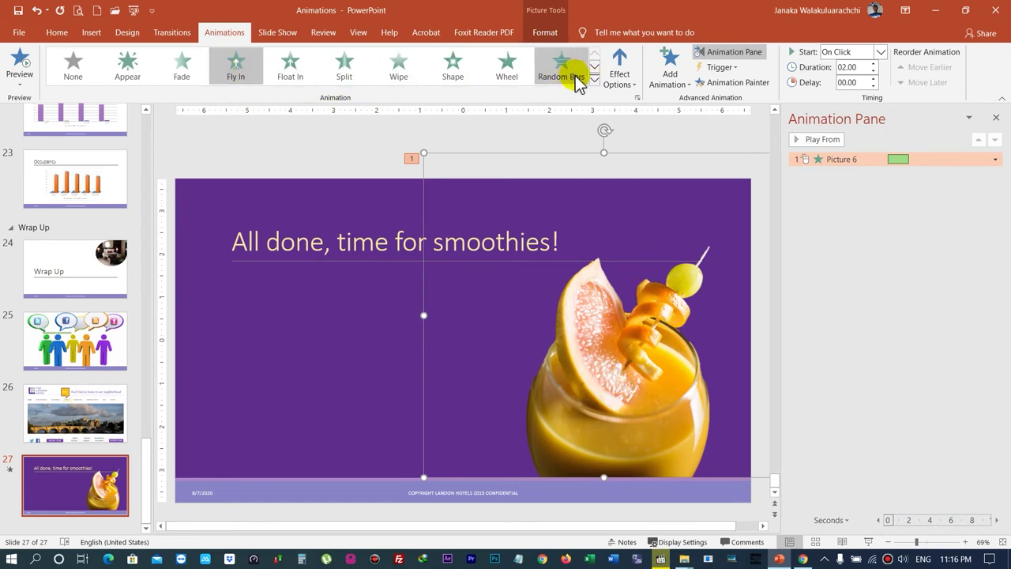
left_click(686, 89)
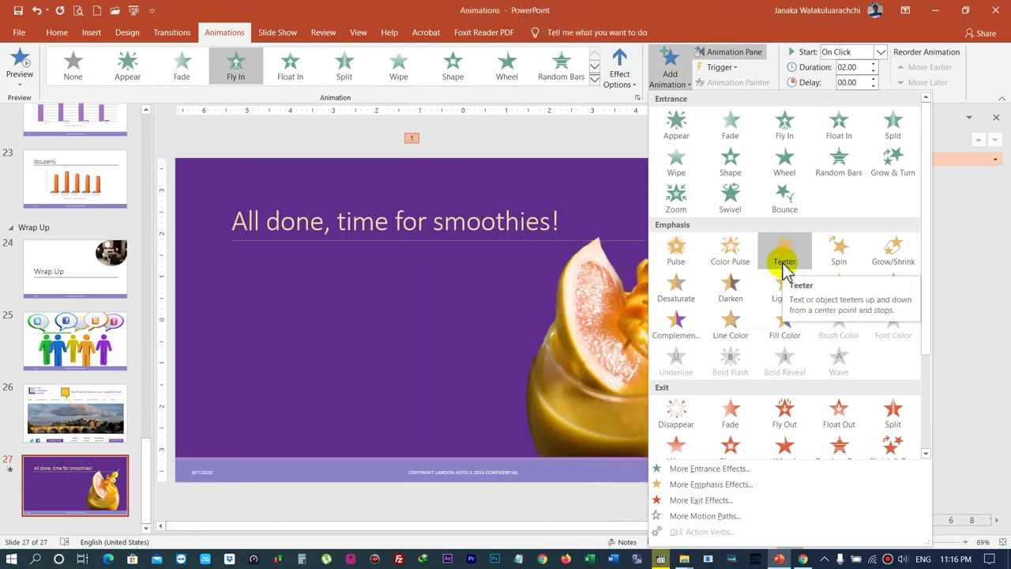
Add a Teeter emphasis and a Fly Out exit to the smoothie picture, previewing the Teeter
left_click(785, 264)
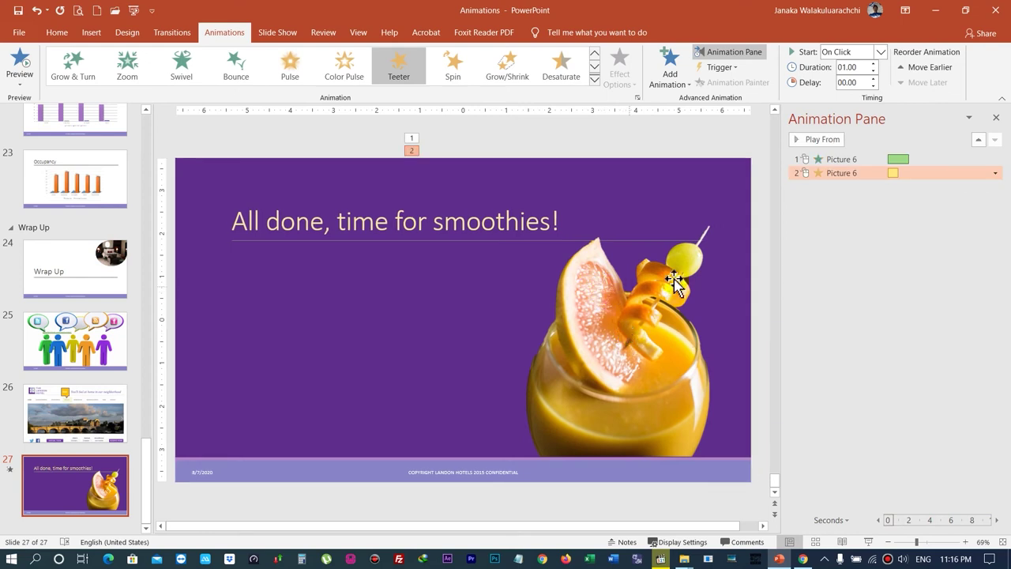
mouse_move(895, 172)
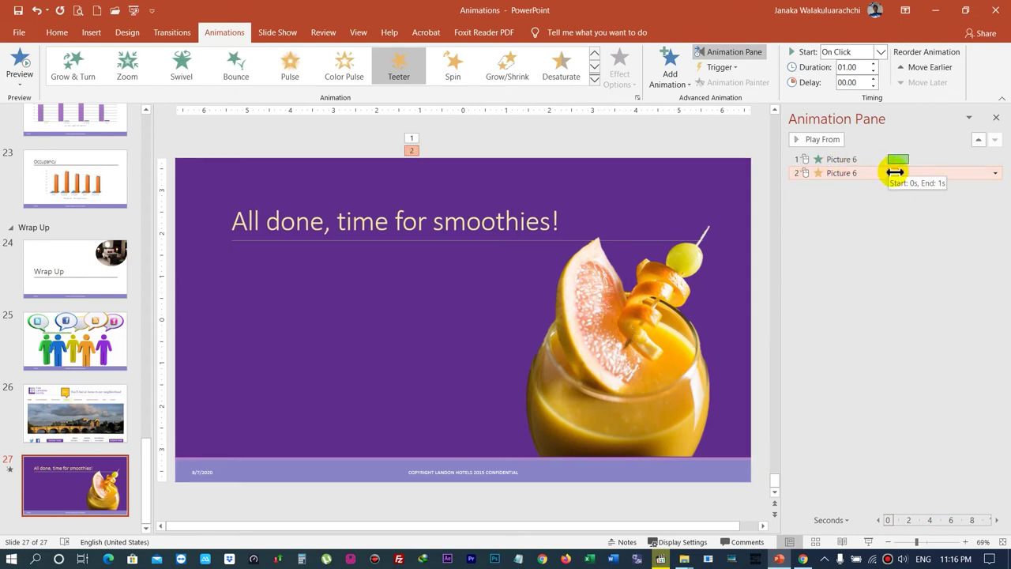
left_click(16, 67)
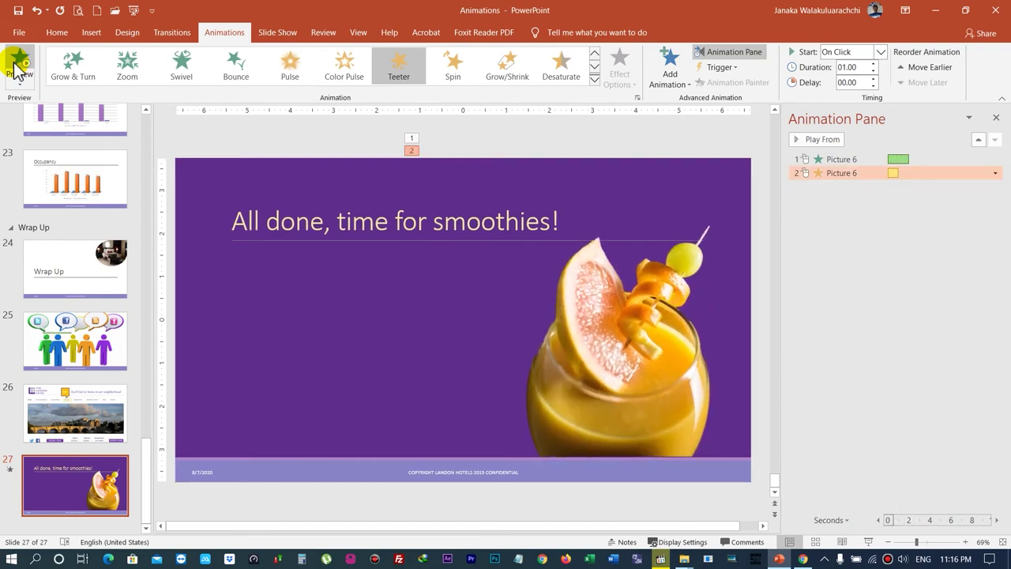
left_click(678, 82)
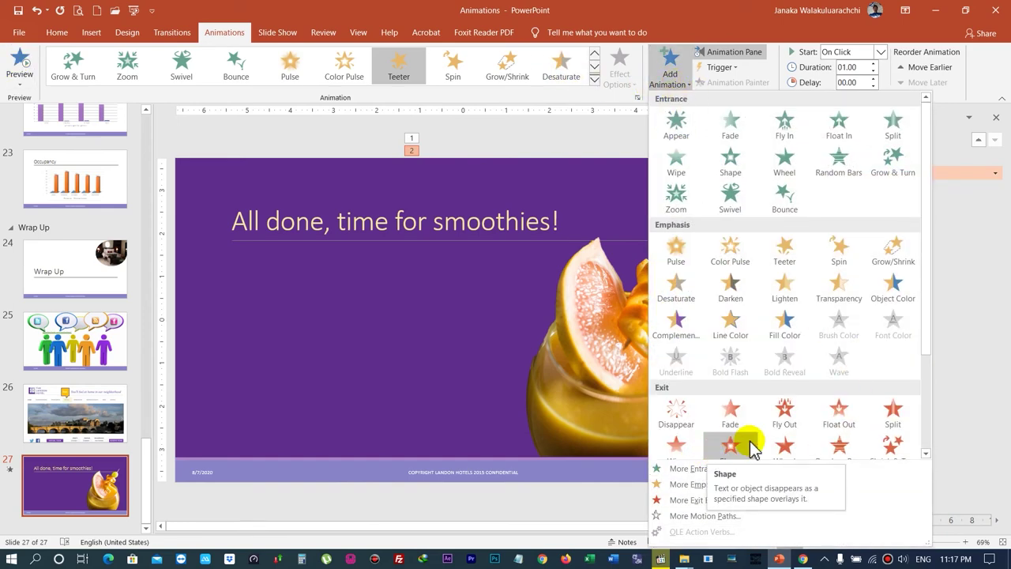
left_click(785, 415)
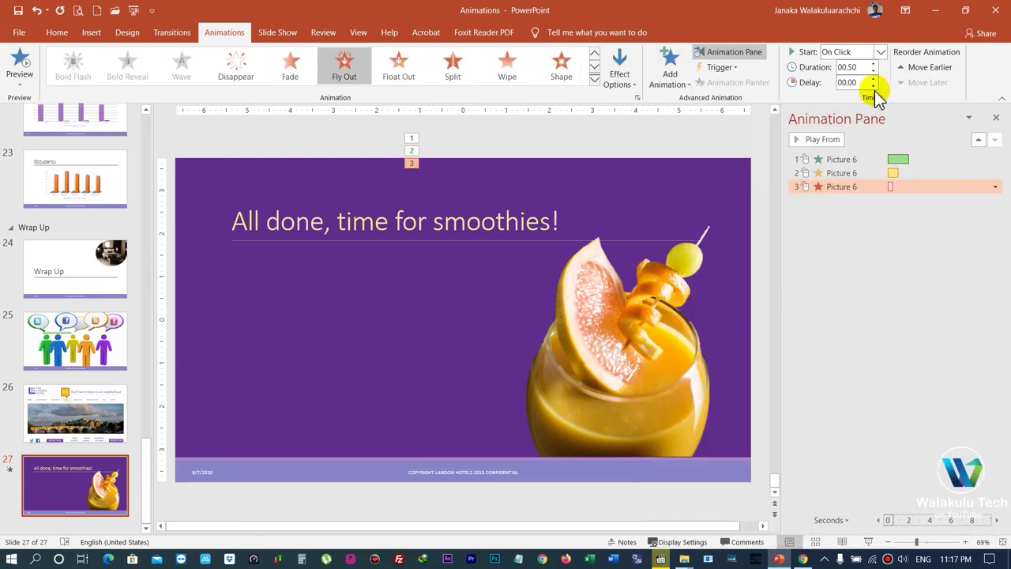
Set the Fly Out duration to 01.00 and the Teeter duration to 01.50 seconds
left_click(874, 64)
left_click(874, 64)
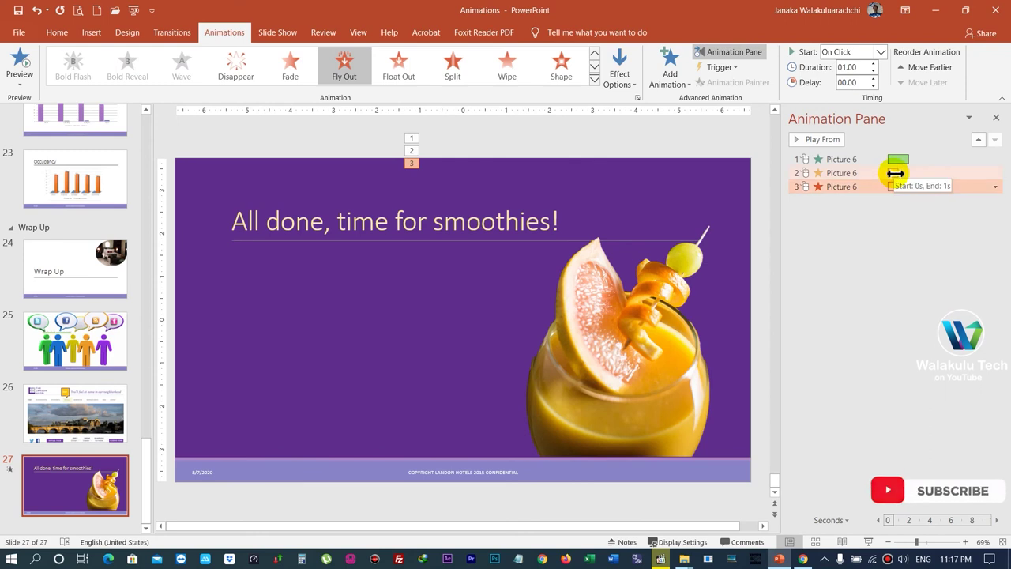
left_click(895, 172)
left_click(874, 64)
left_click(874, 63)
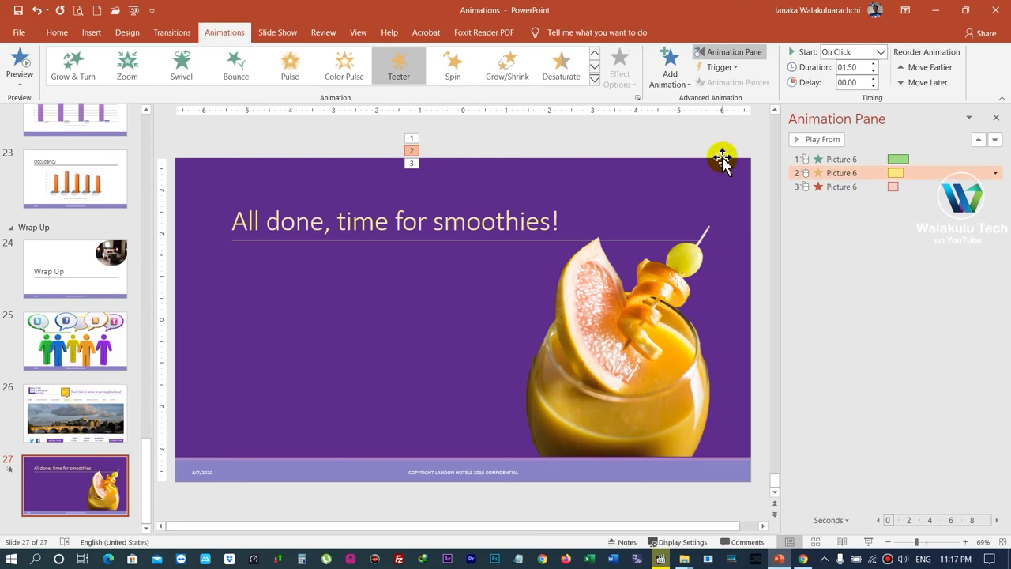
left_click(819, 160)
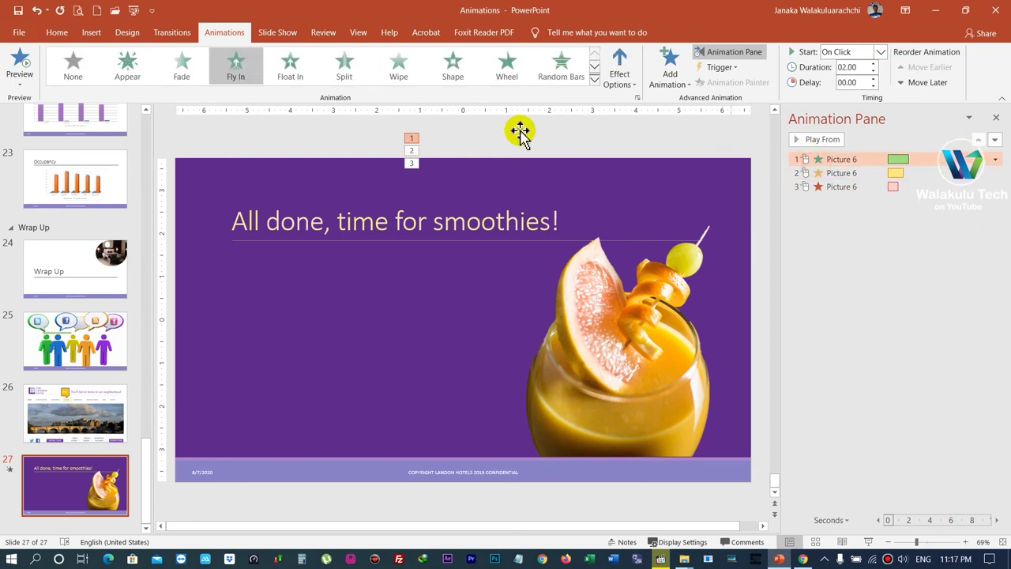
left_click(14, 62)
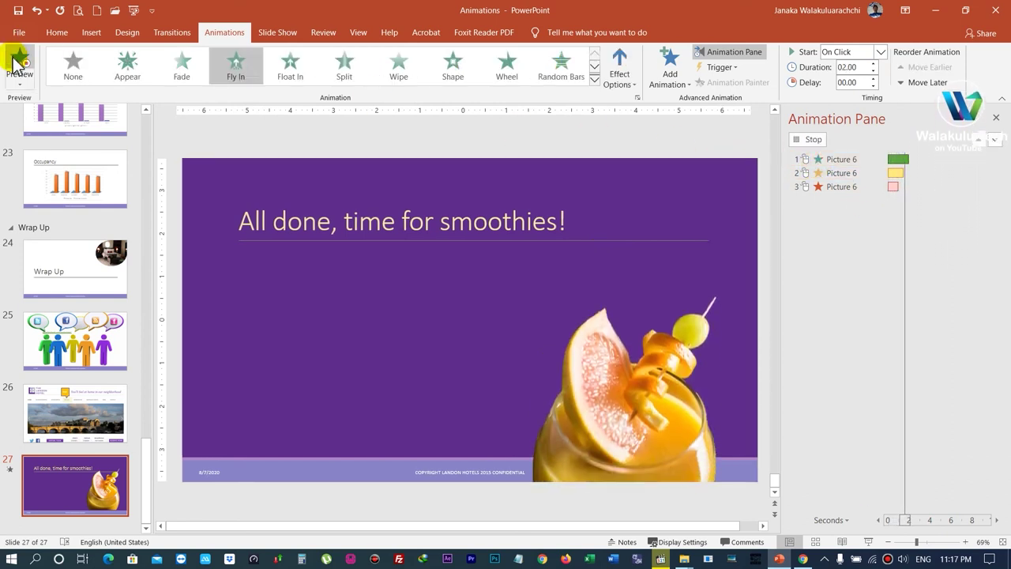